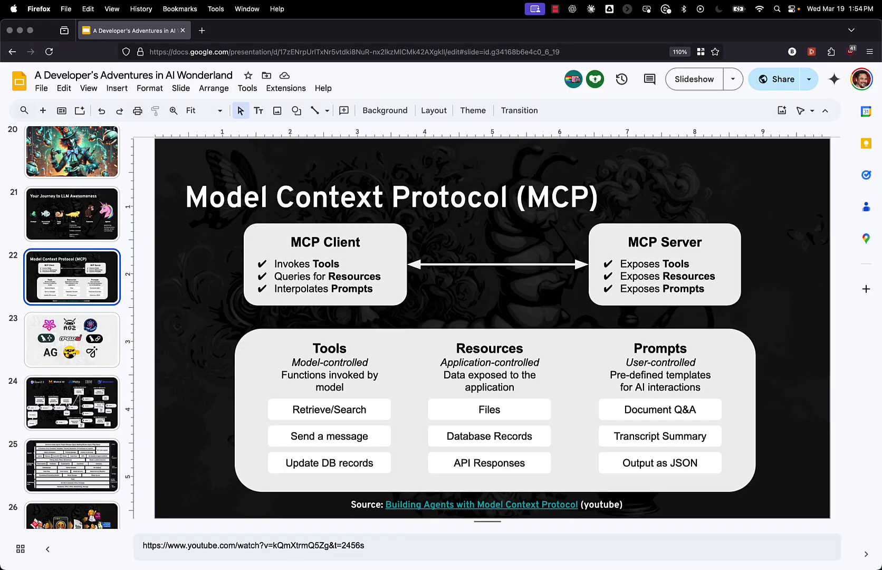
Switch to Visual Studio Code and review the tool and resource handlers in the TMDB server's index.js.
mouse_move(449, 559)
click(341, 553)
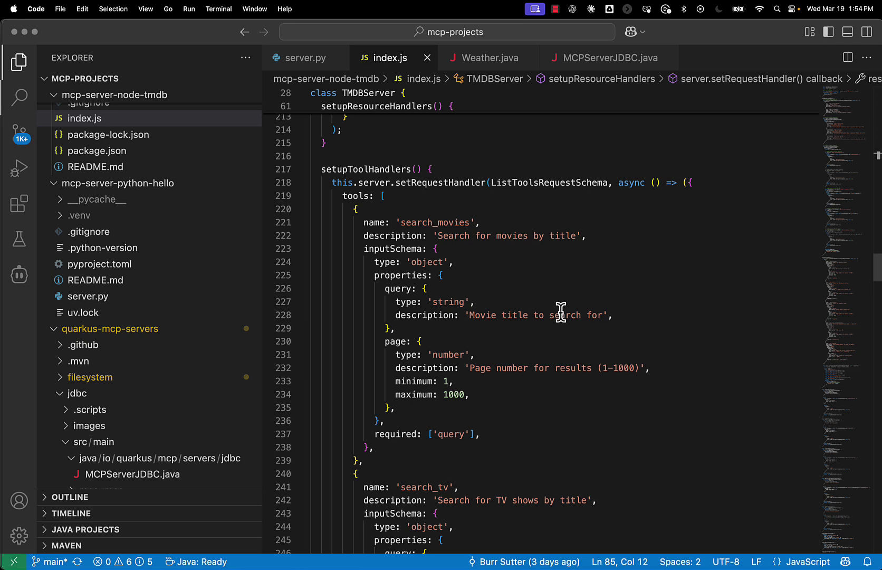
scroll(561, 312, up, 10)
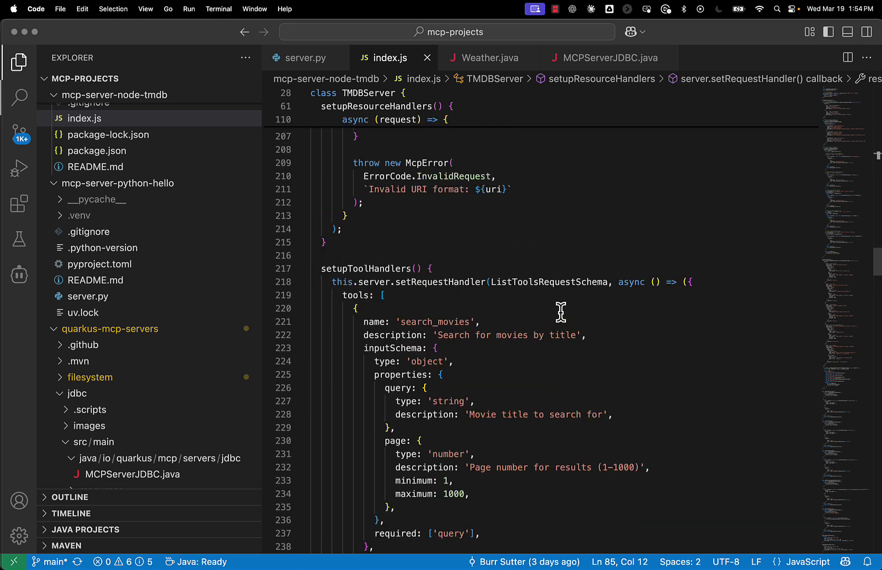
scroll(560, 312, up, 2)
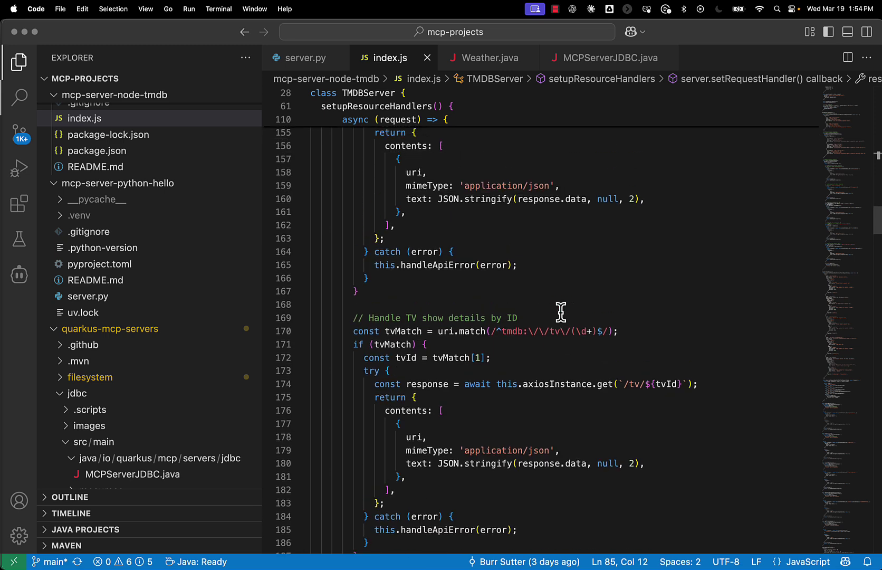
Open server.py and highlight the hello_world tool annotation and the FastMCP instance.
click(310, 63)
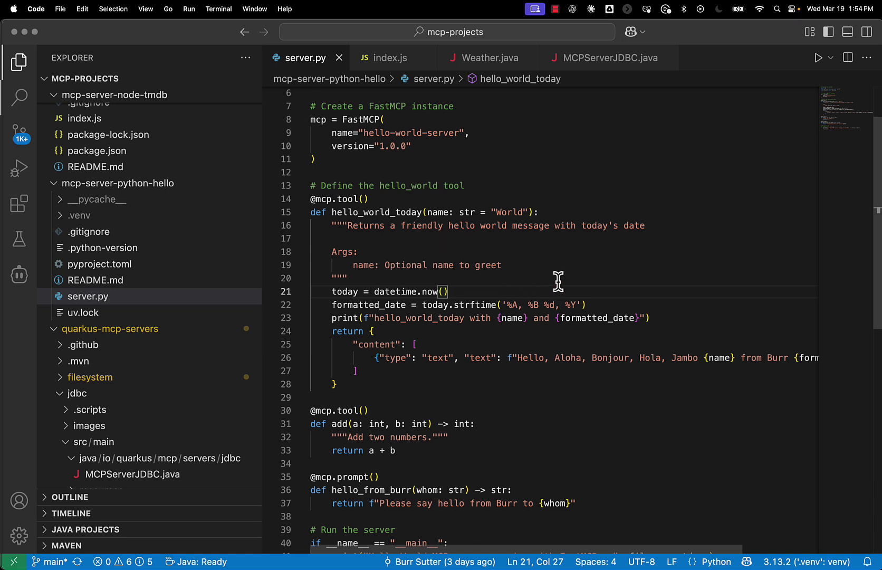
drag(371, 198, 311, 188)
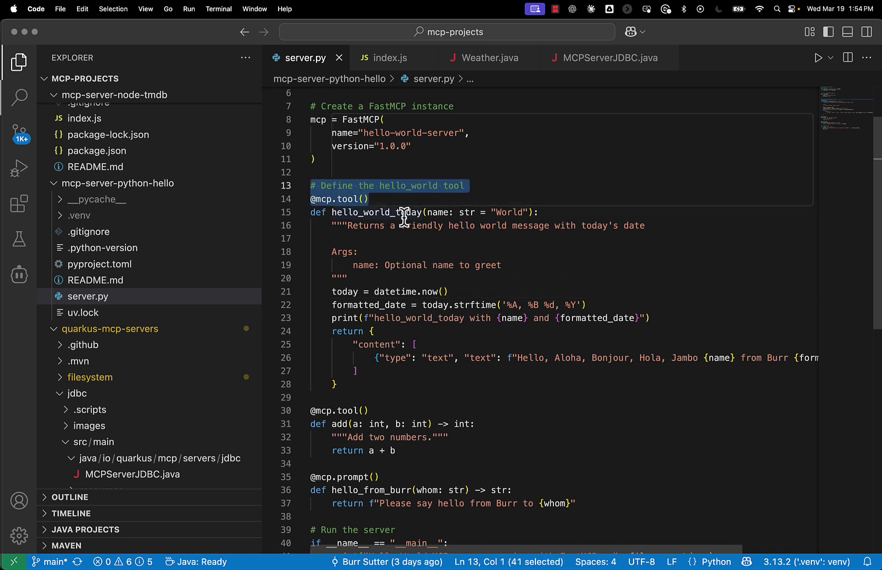
scroll(390, 185, up, 1)
double_click(364, 121)
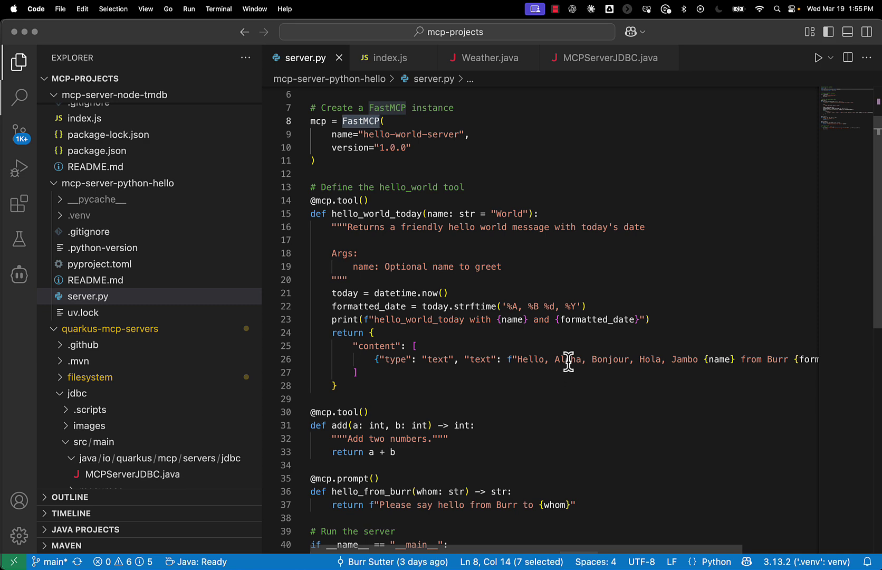
click(490, 59)
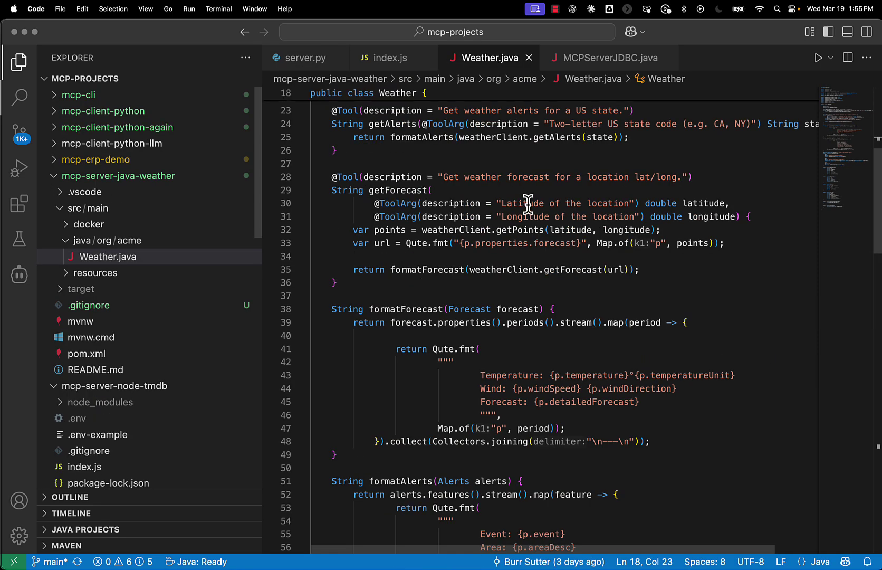
double_click(343, 148)
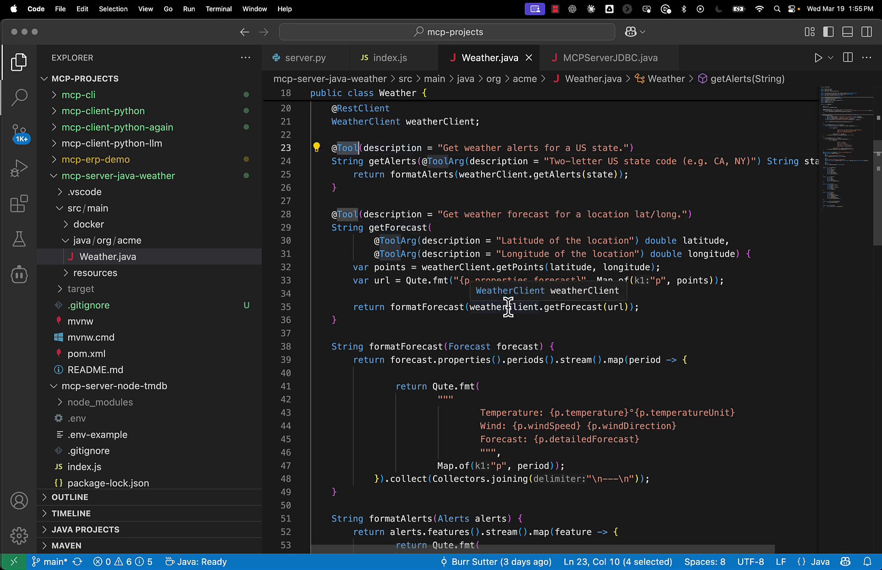
scroll(529, 334, up, 2)
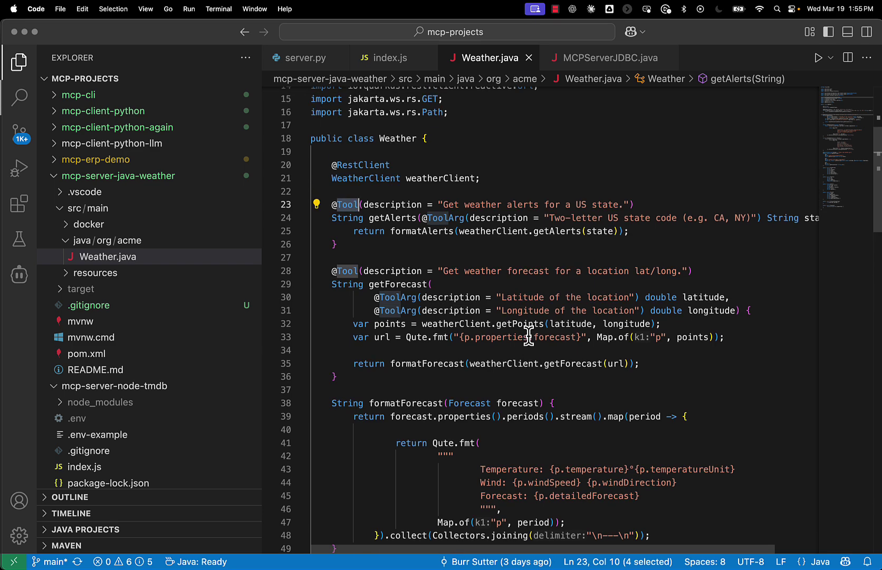
scroll(529, 334, down, 6)
scroll(529, 334, up, 5)
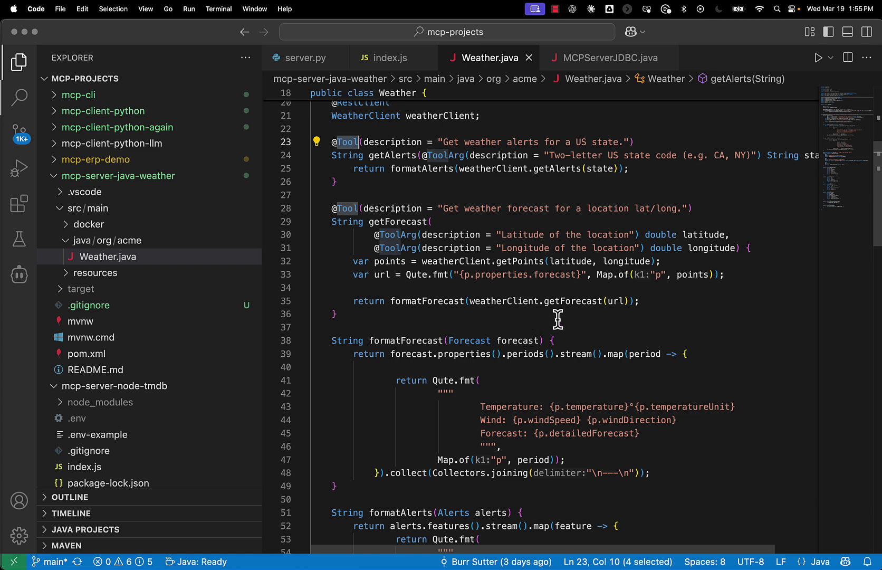
scroll(566, 327, down, 3)
scroll(565, 327, down, 5)
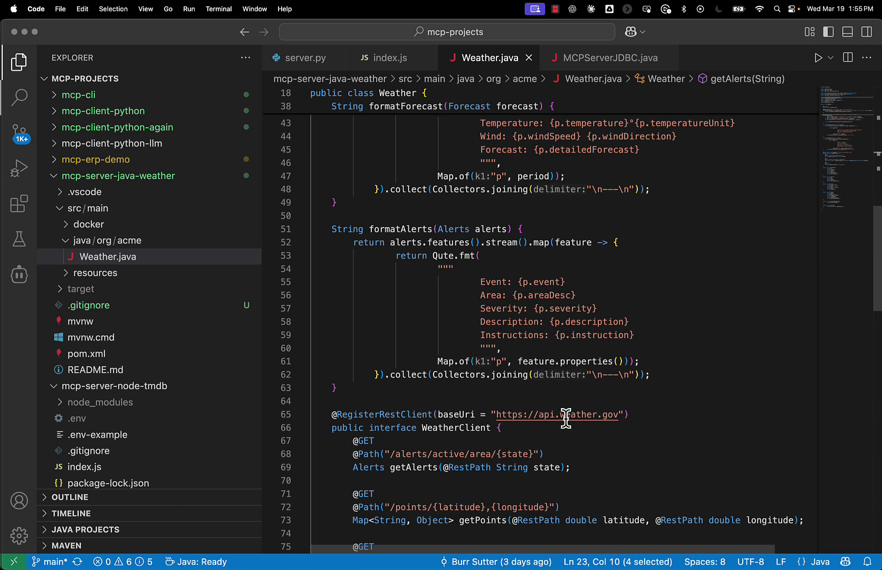
Open MCPServerJDBC.java and examine the sample_data prompt through to the end of the file.
click(583, 63)
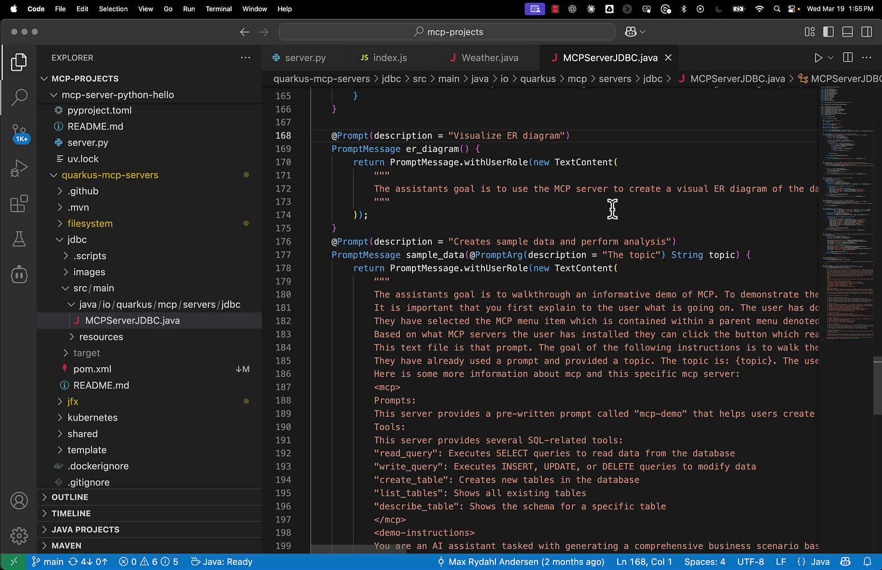
double_click(518, 239)
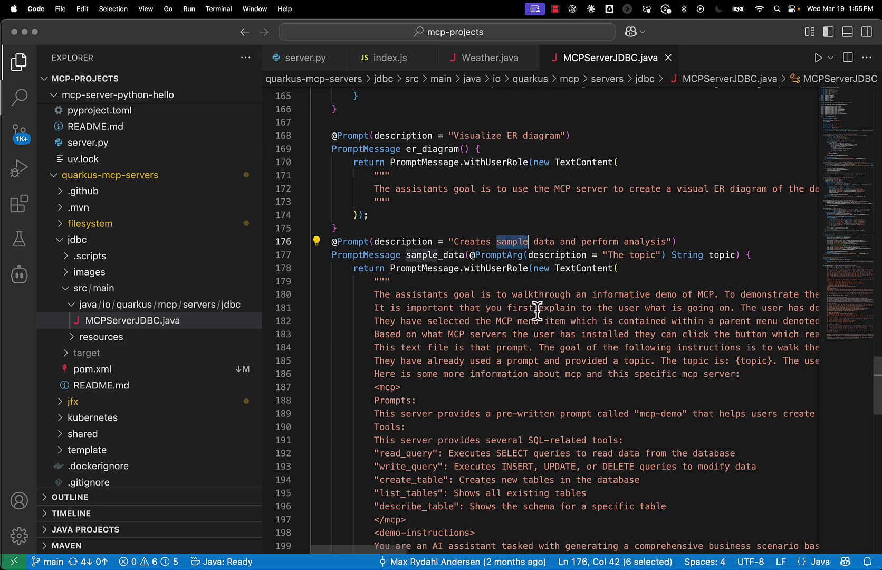
scroll(536, 306, down, 7)
scroll(541, 327, down, 15)
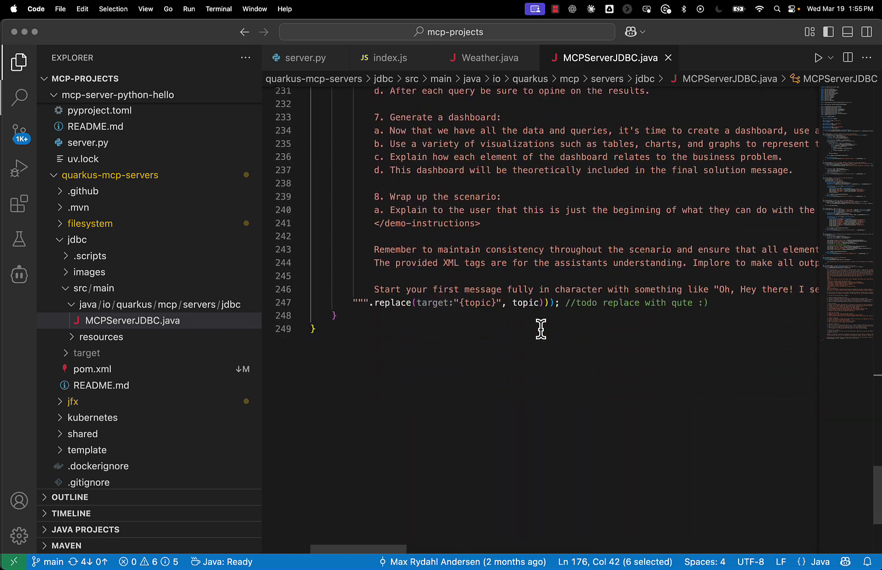
scroll(541, 327, up, 20)
scroll(541, 328, up, 10)
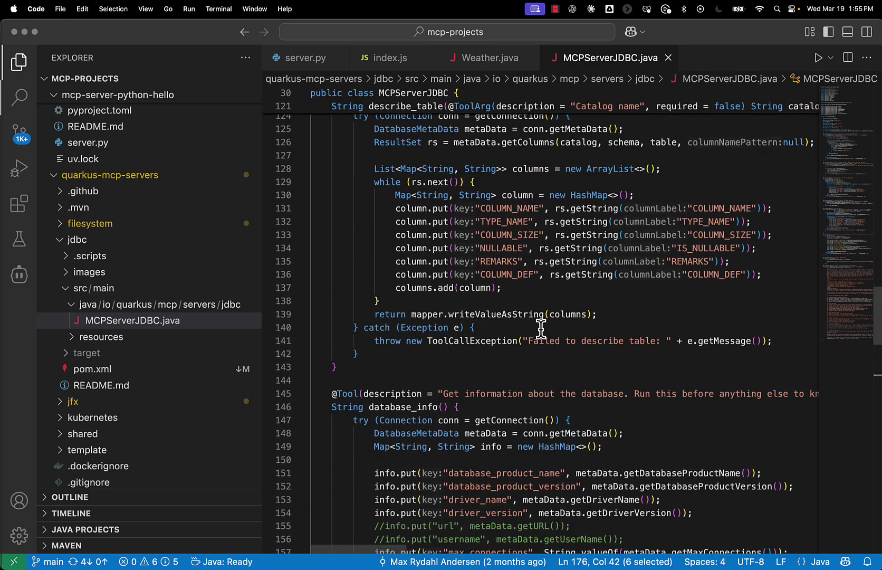
scroll(541, 328, up, 2)
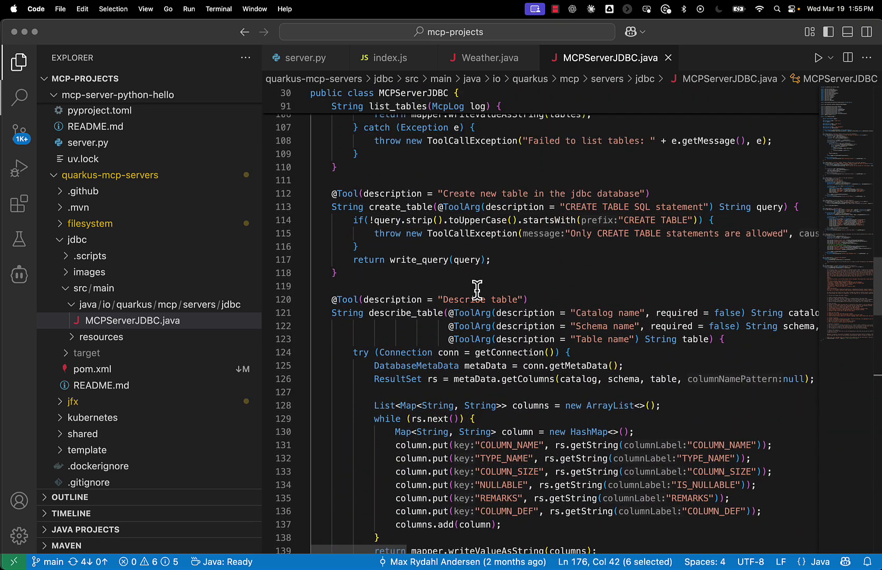
click(476, 288)
scroll(495, 219, up, 8)
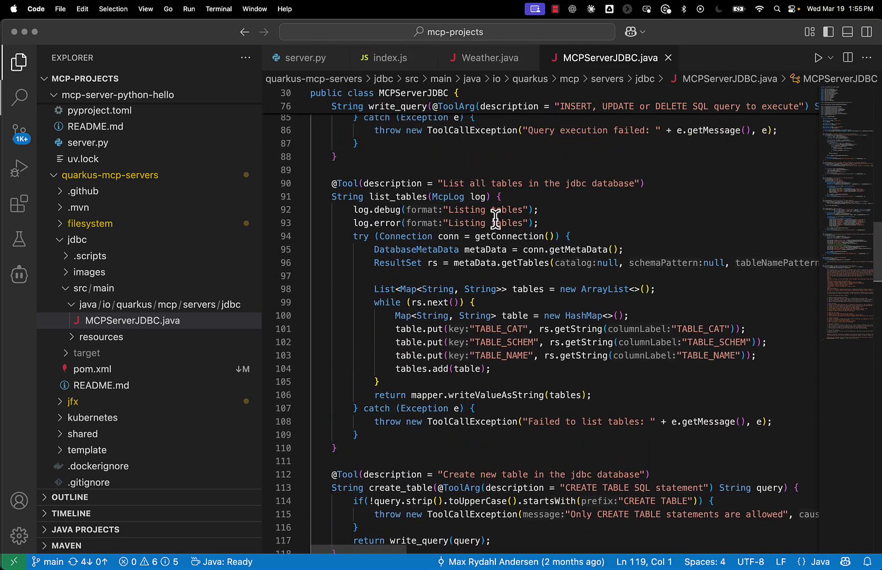
click(502, 209)
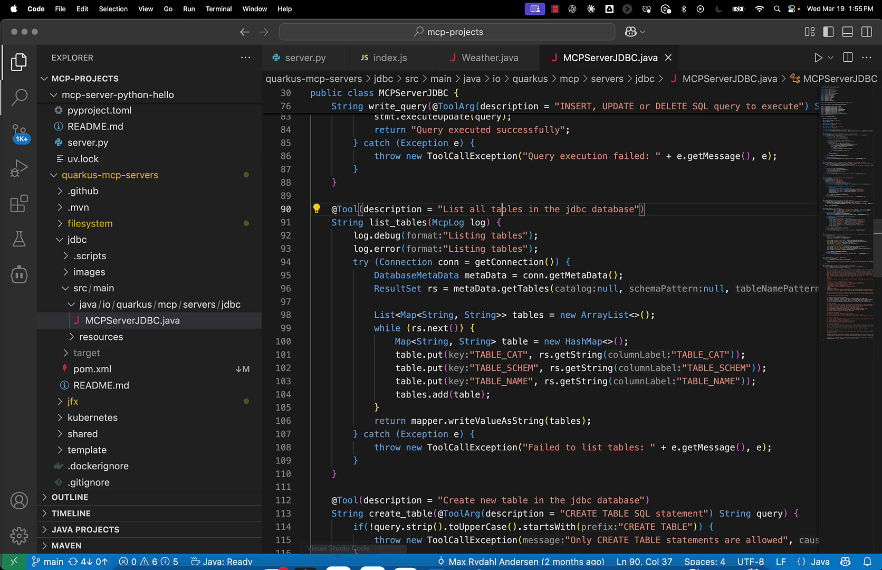
Switch to Claude and expand the list of installed MCP servers in the context-sharing dialog.
mouse_move(391, 557)
click(424, 545)
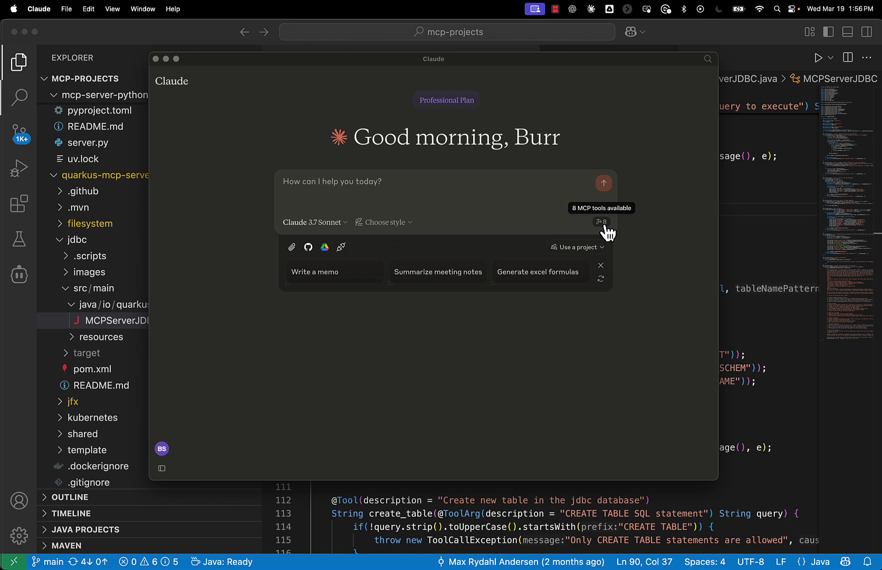
click(341, 247)
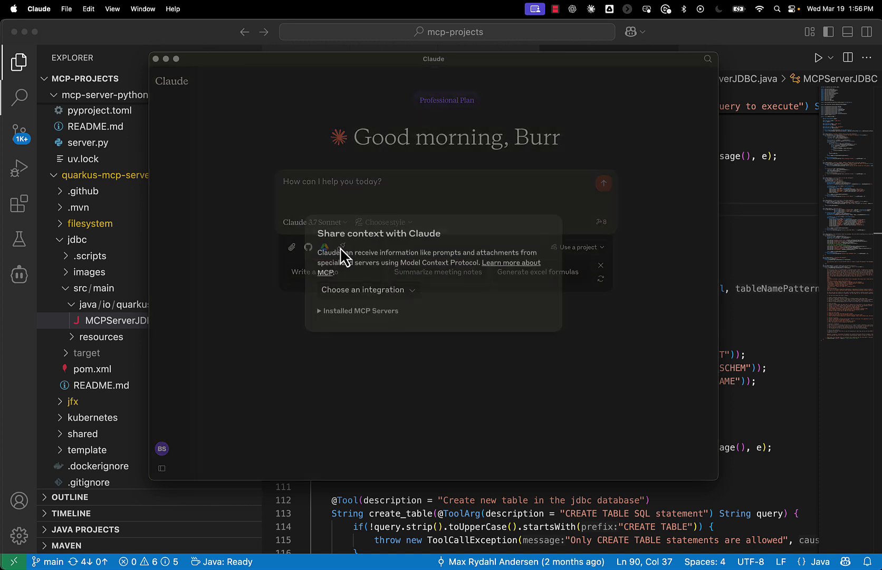
click(318, 311)
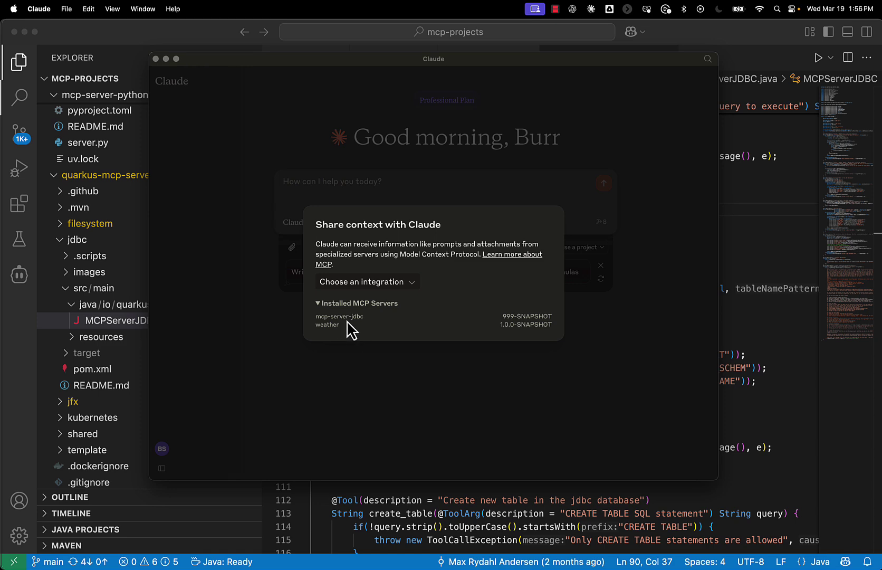
Switch to BBEdit and highlight the jdbc server's arguments in claude_desktop_config.json.
mouse_move(366, 564)
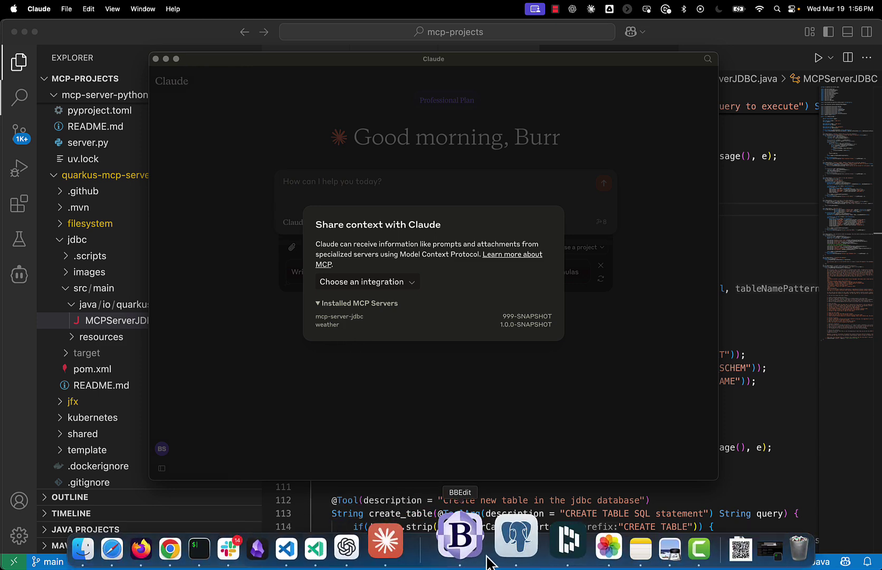
click(475, 561)
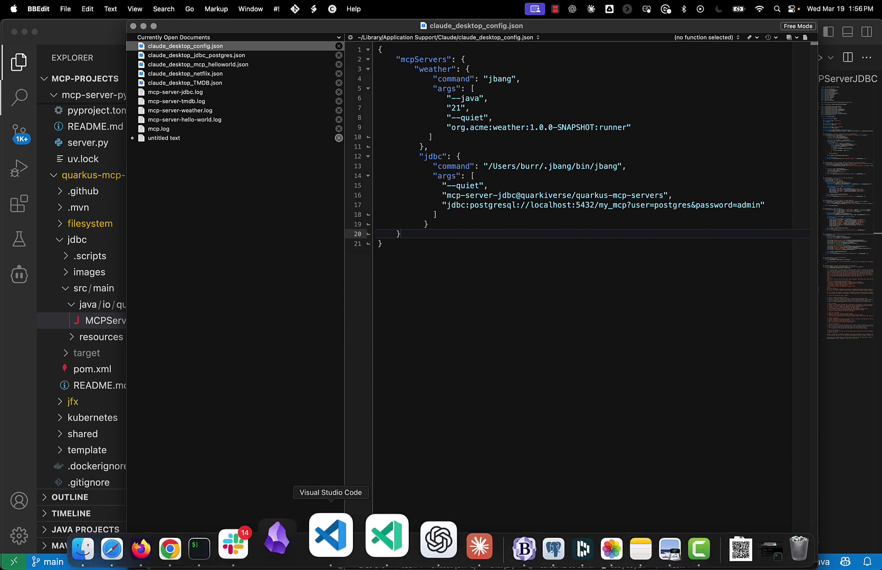
drag(505, 250, 453, 180)
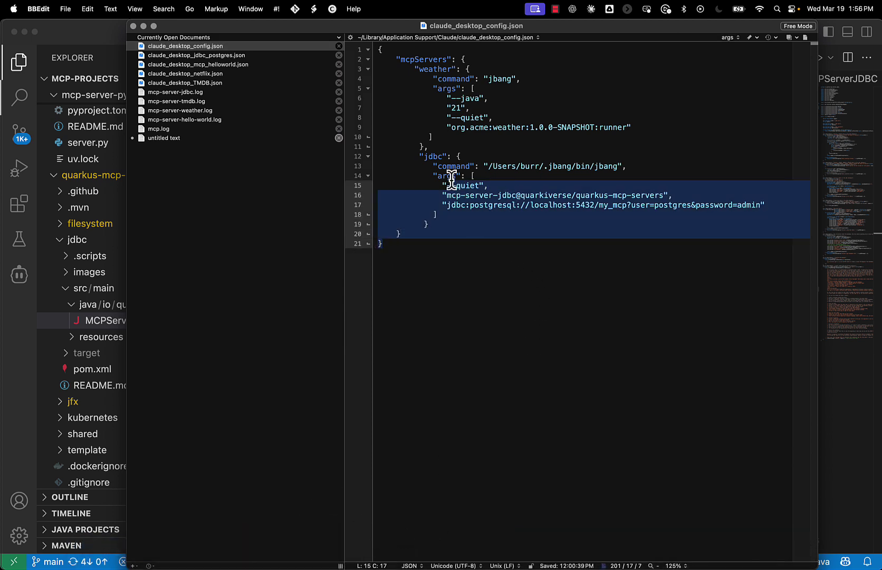
Switch to pgAdmin, expand the my_mcp database, and refresh and expand the Tables node of its public schema.
mouse_move(422, 551)
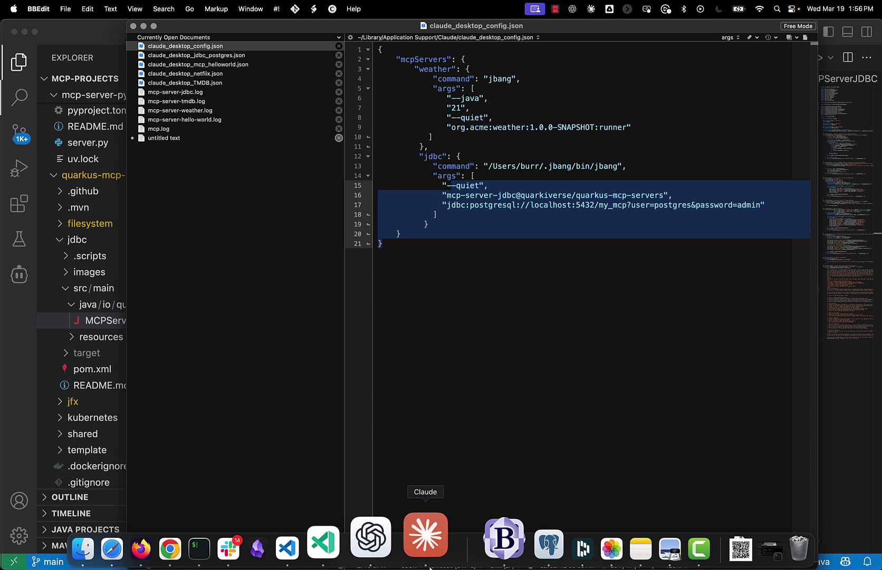
click(500, 548)
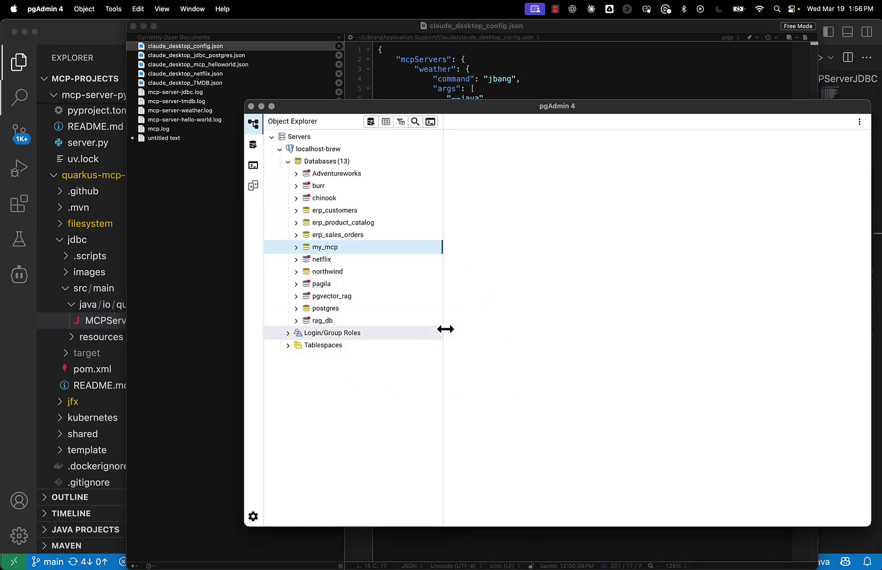
click(296, 247)
scroll(331, 285, down, 5)
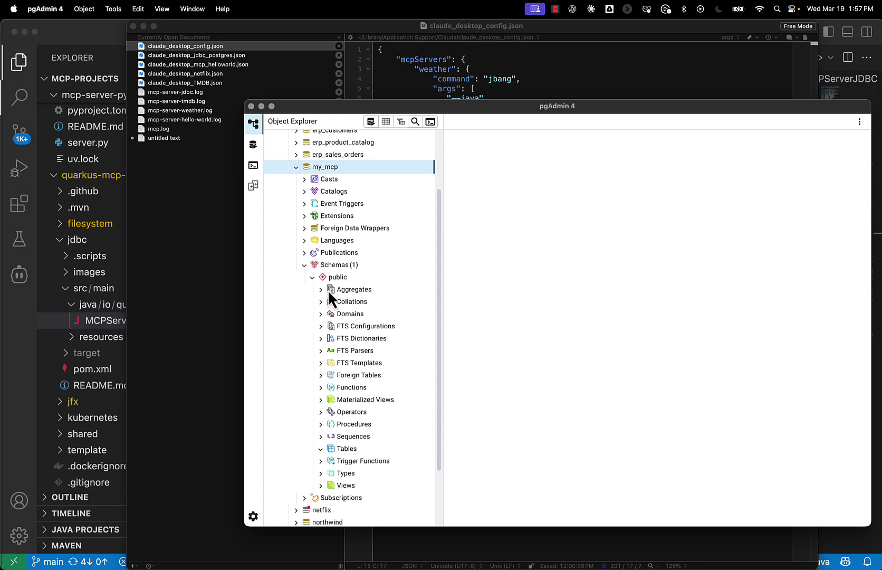
click(321, 387)
right_click(344, 386)
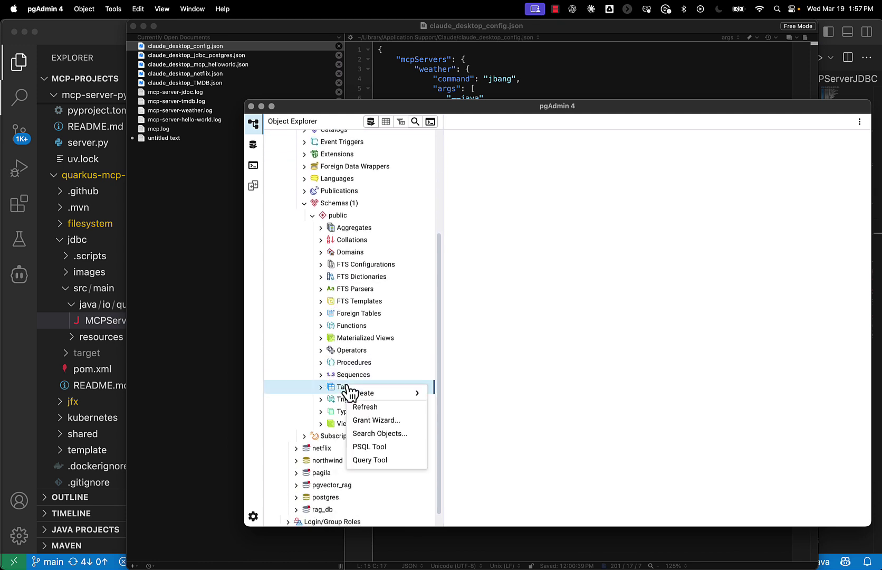
click(372, 408)
click(321, 386)
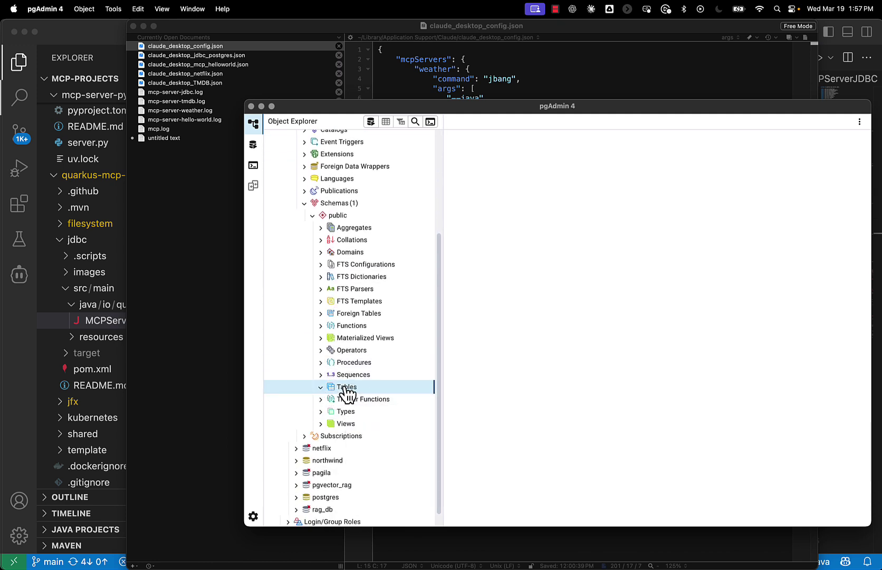
Switch back to Claude and attach the jdbc integration's sample_data prompt, submitting a topic that starts with "cheet".
click(567, 75)
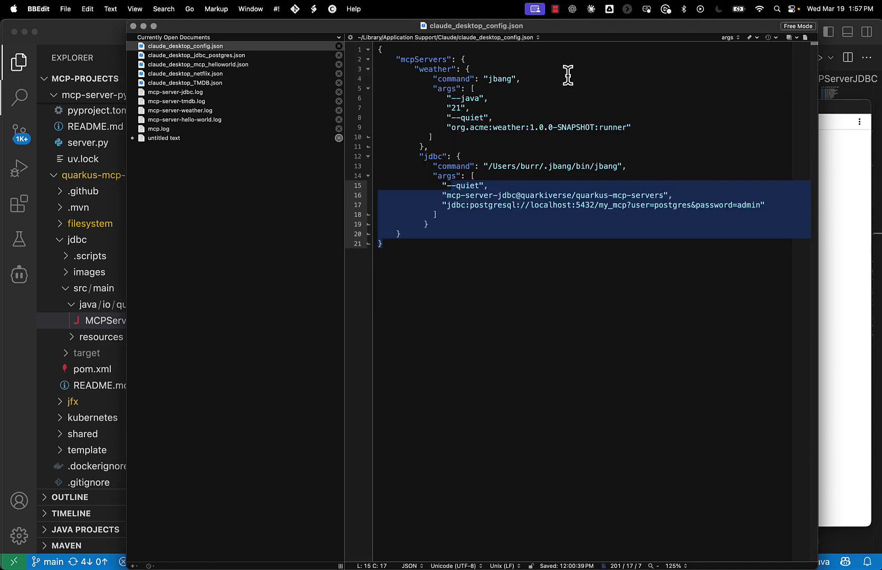
click(430, 555)
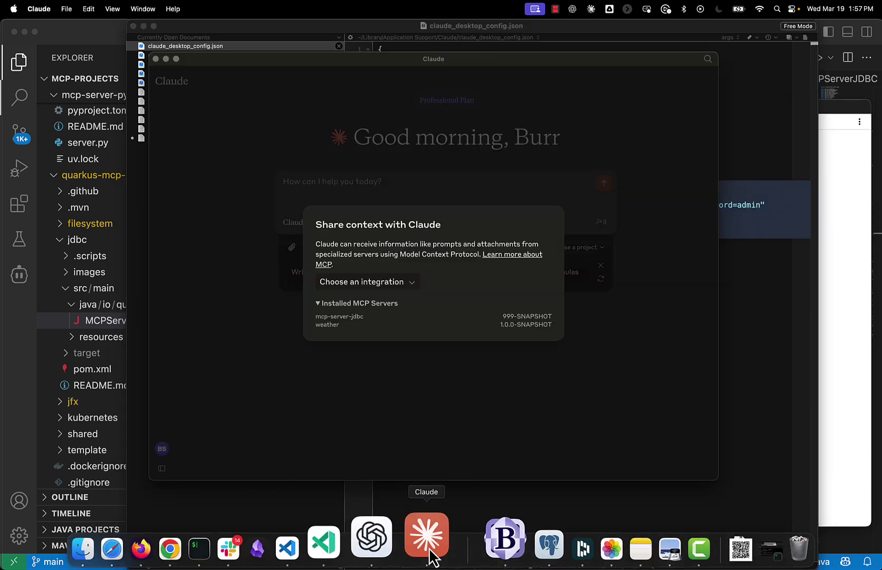
click(410, 282)
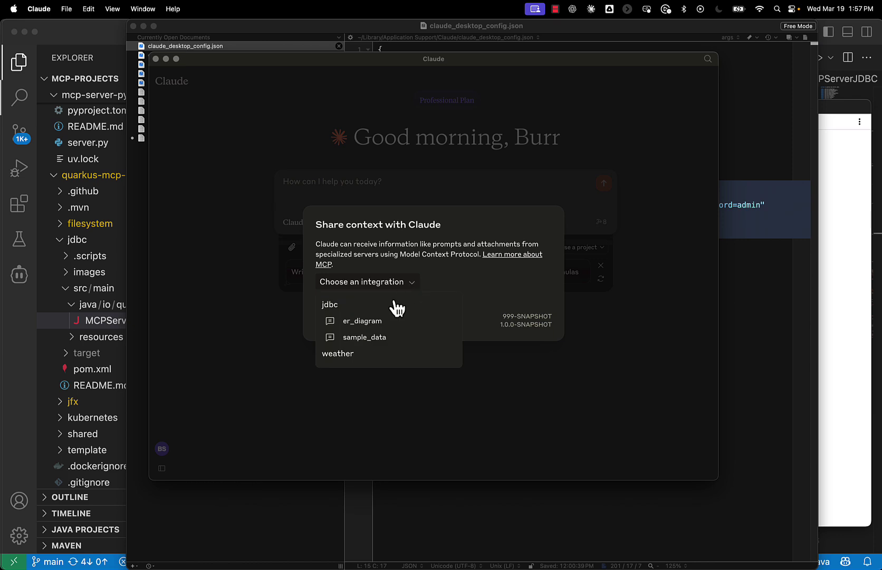
click(366, 342)
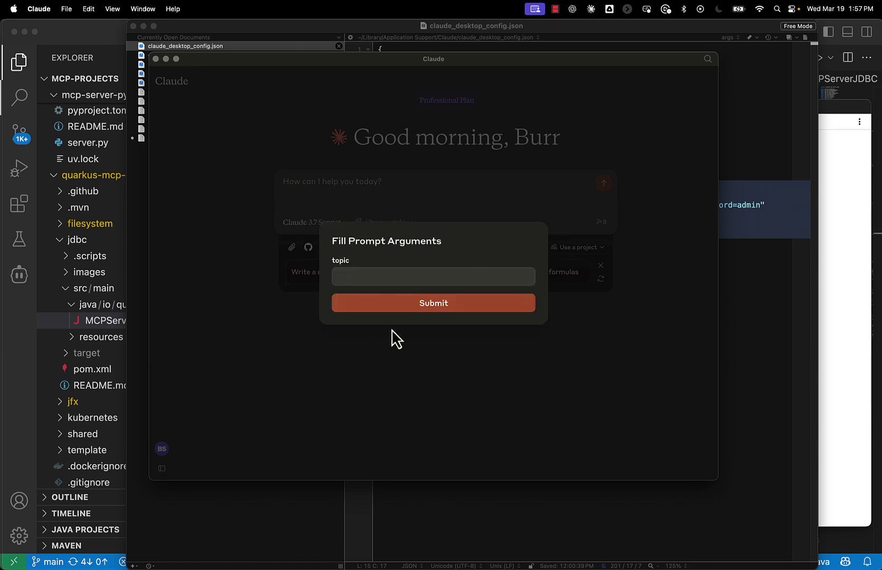
click(432, 272)
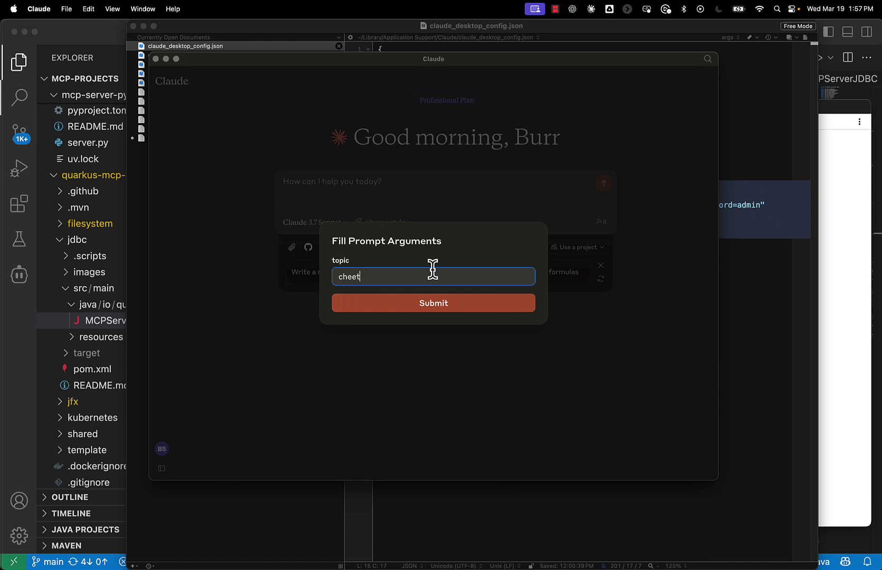
click(461, 311)
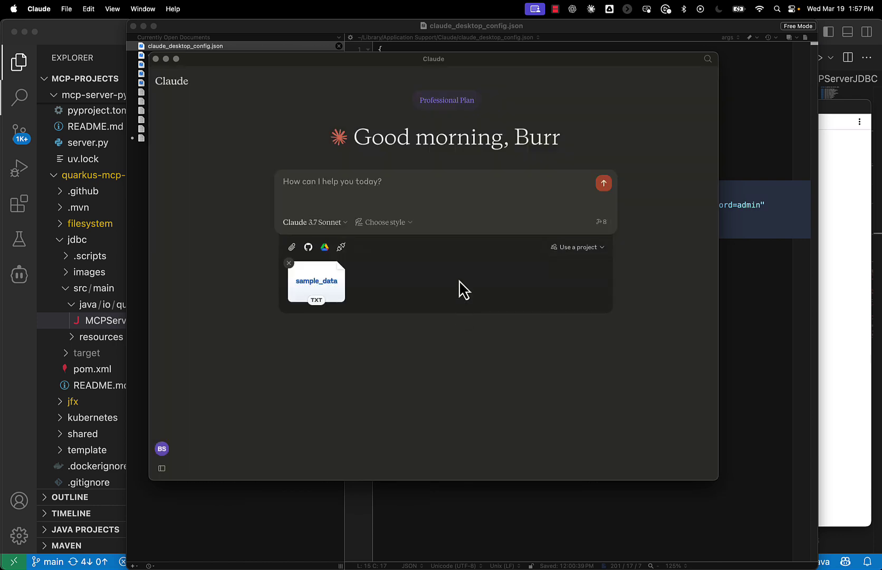
Submit the attached sample_data prompt and allow jdbc's database_info, create_table and write_query tools for this chat.
click(604, 185)
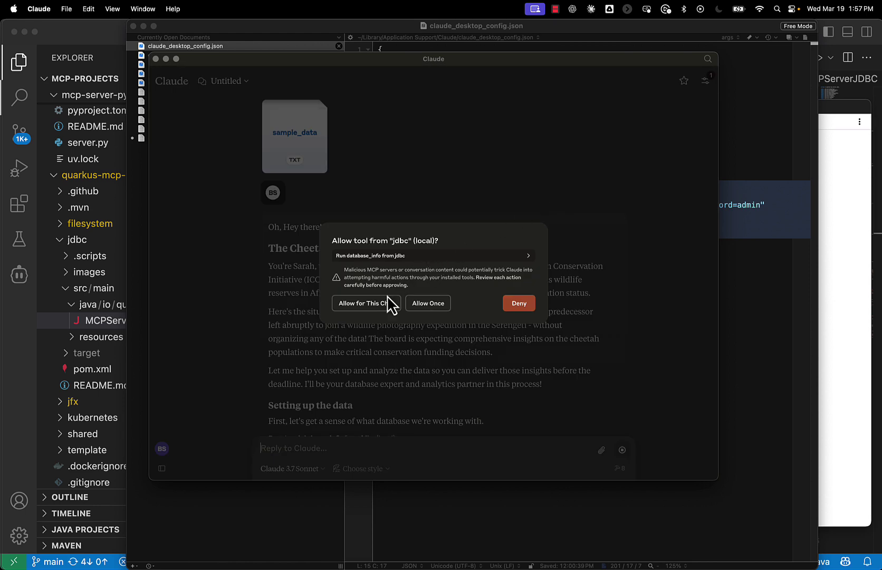
click(389, 310)
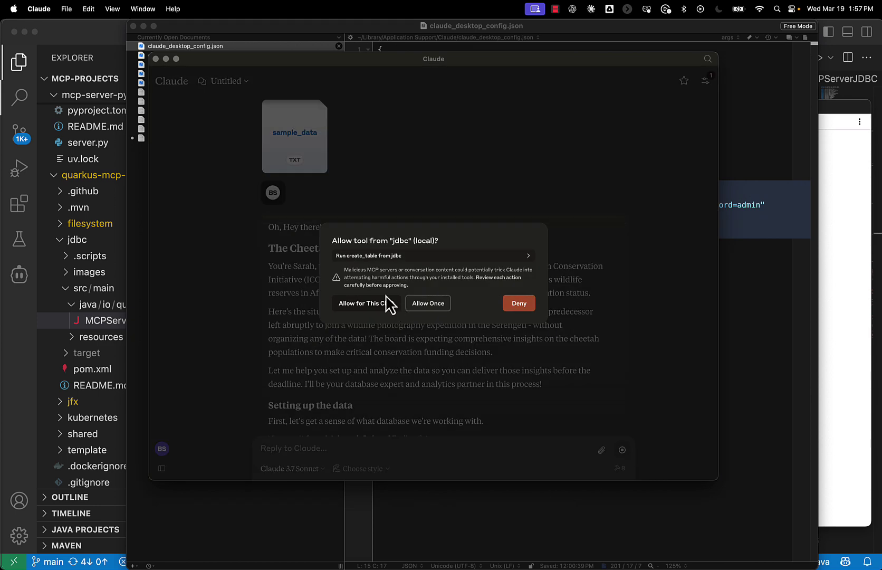
click(372, 303)
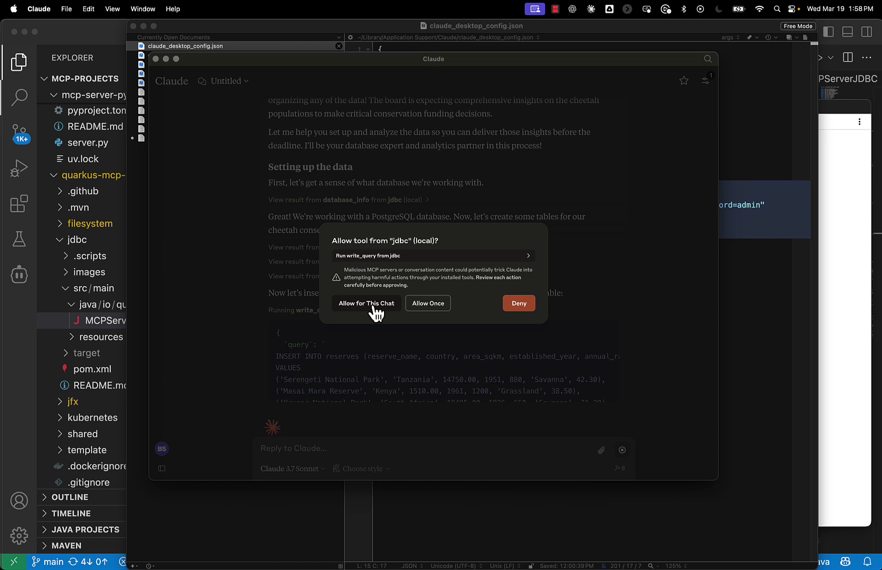
click(368, 303)
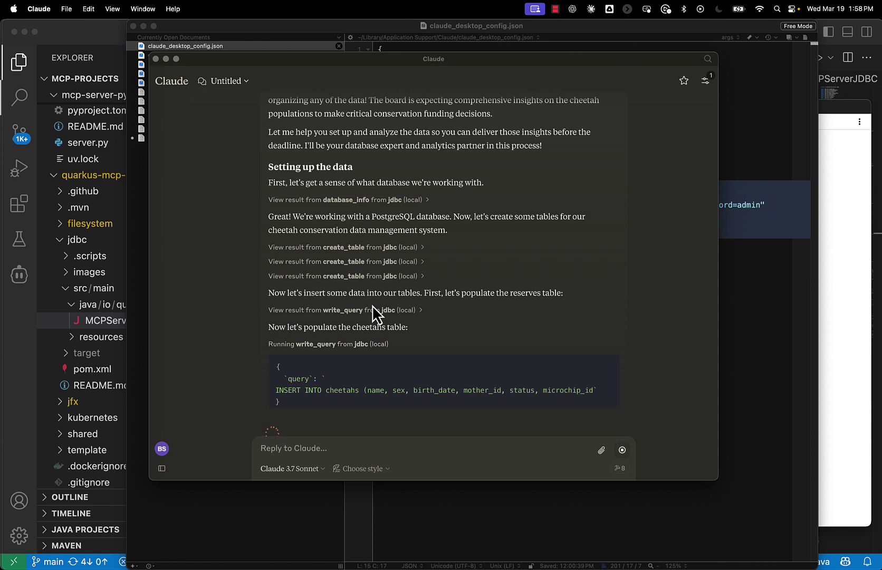
Switch to pgAdmin, refresh the Tables node of the public schema, and expand the cheetahs table's columns.
click(842, 310)
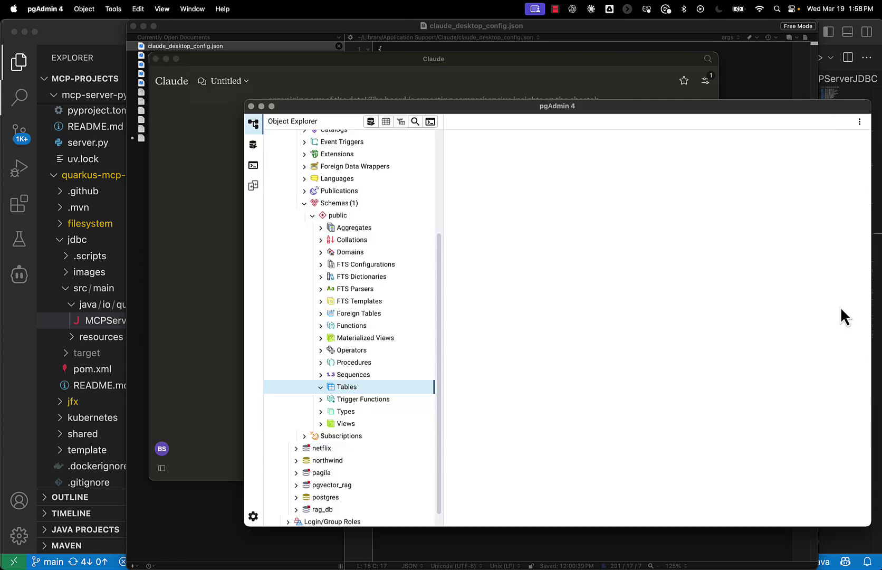
right_click(370, 387)
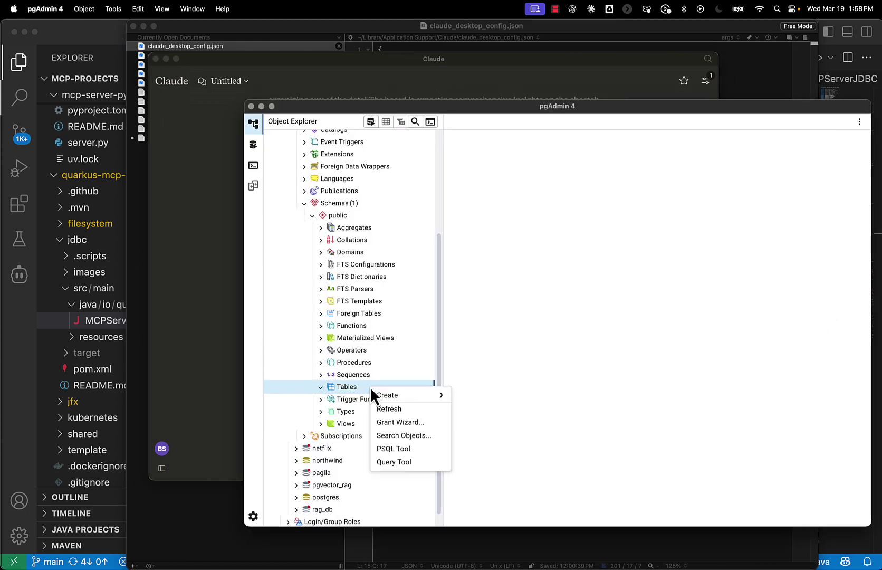
click(391, 410)
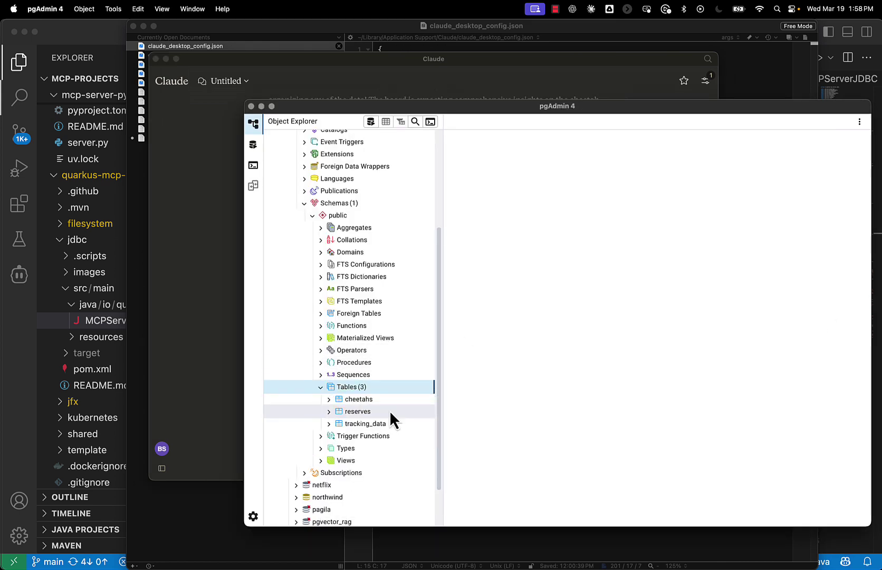
click(329, 401)
click(346, 414)
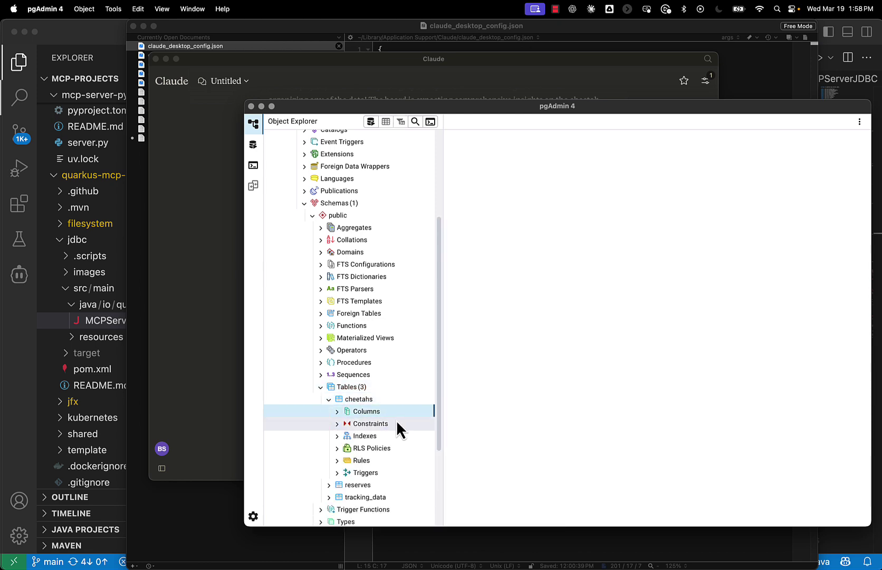
click(337, 411)
scroll(372, 418, down, 3)
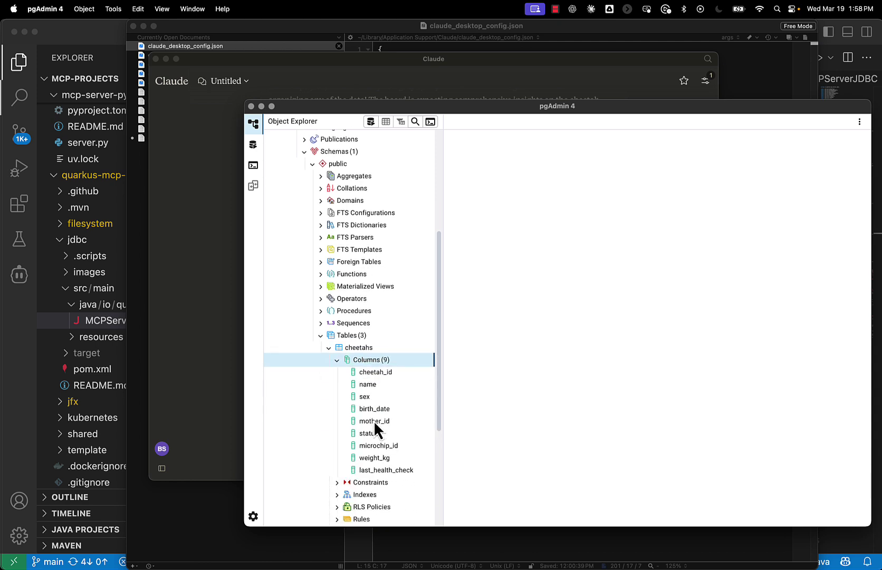
Display all rows of the cheetahs table, then check Claude's progress and return to pgAdmin.
right_click(368, 338)
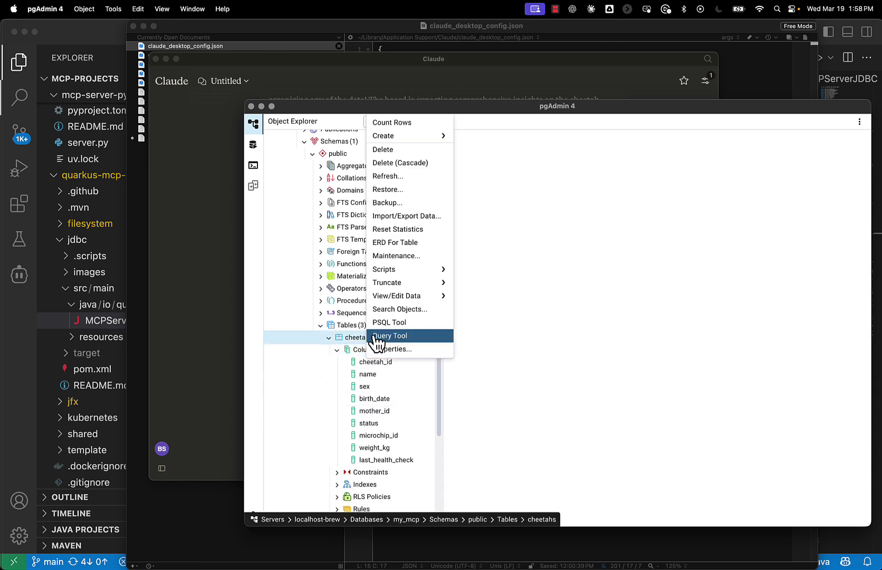
mouse_move(445, 298)
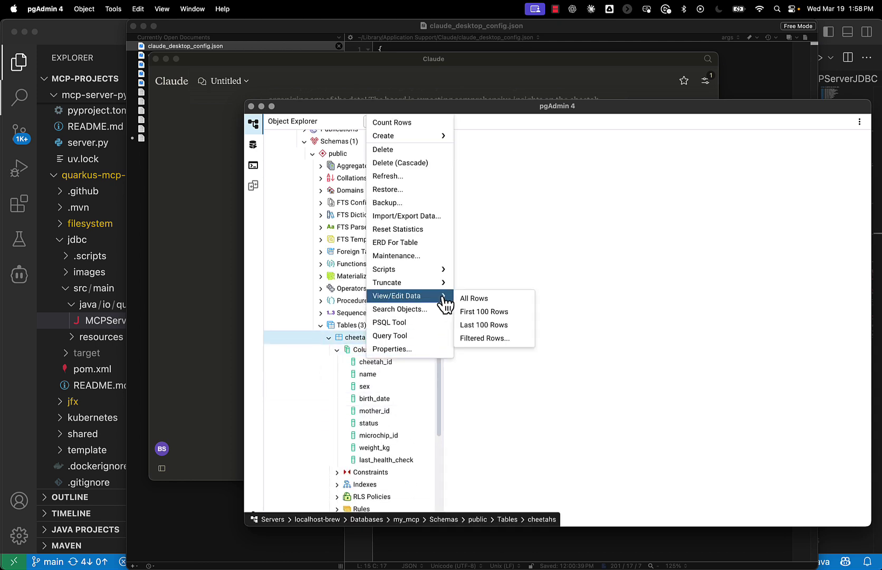
click(485, 301)
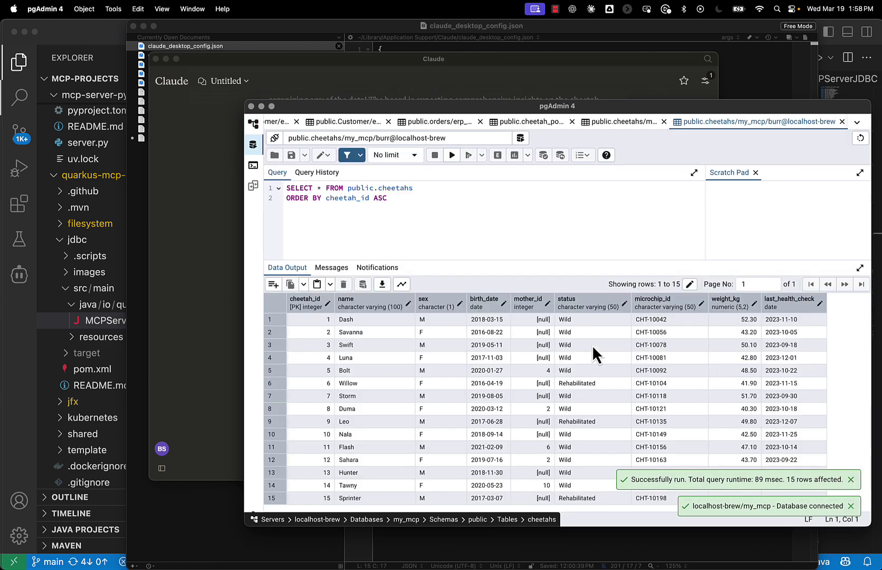
click(233, 242)
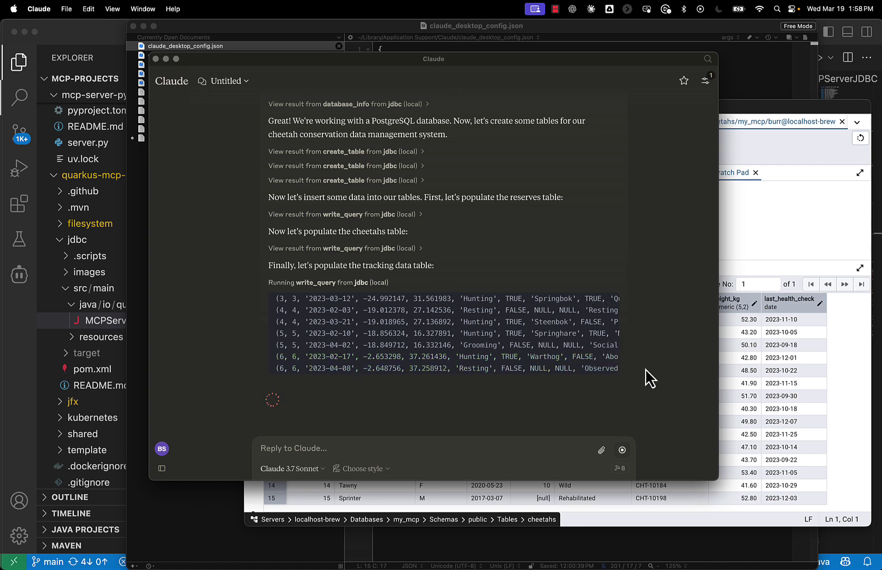
click(746, 268)
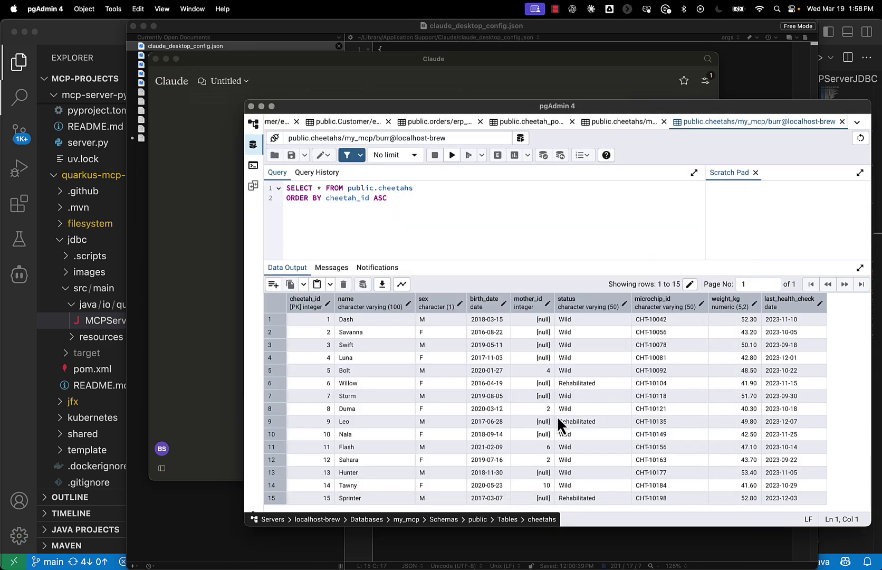
Switch to Claude and send the request "show me the ER diagram".
click(201, 298)
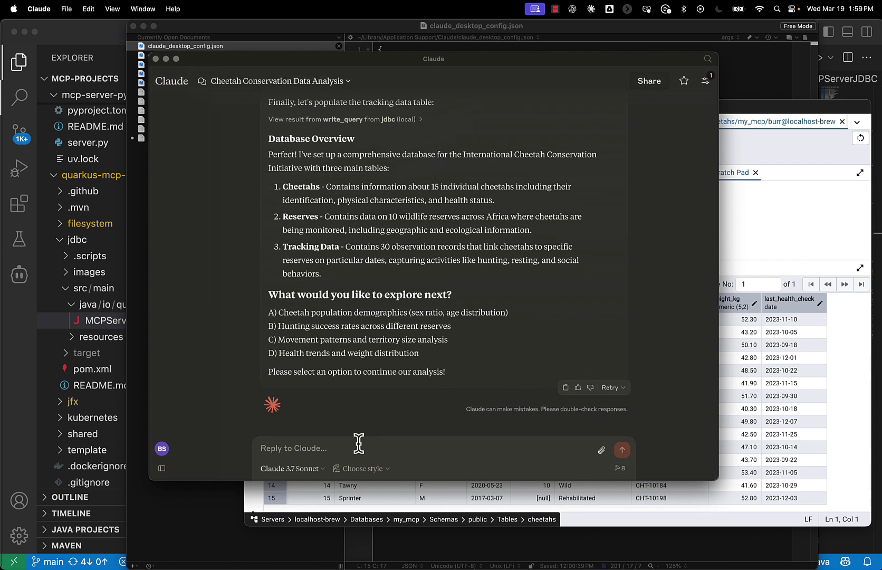
text(show me the ER diagram)
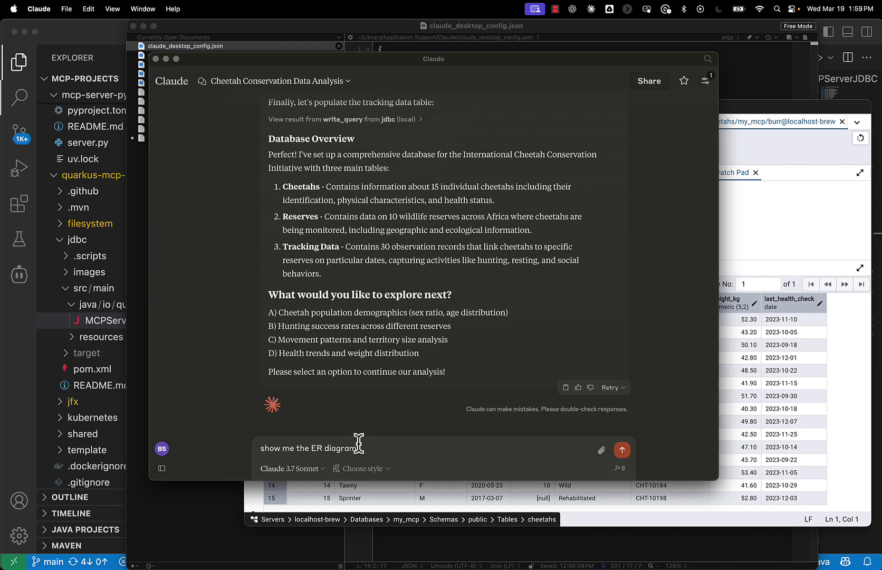
key(Return)
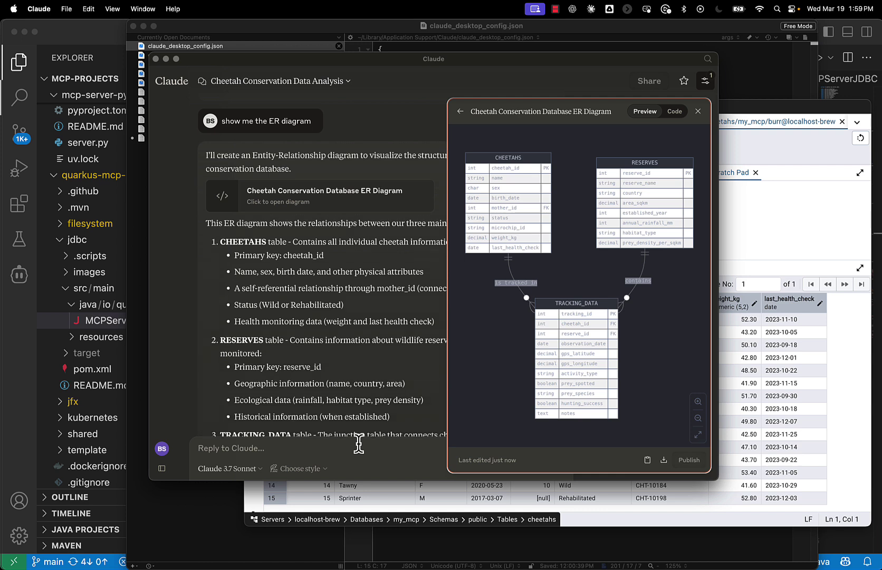
Ask Claude "any interesting trends?" and allow jdbc's read_query tool for this chat.
click(331, 447)
text(q)
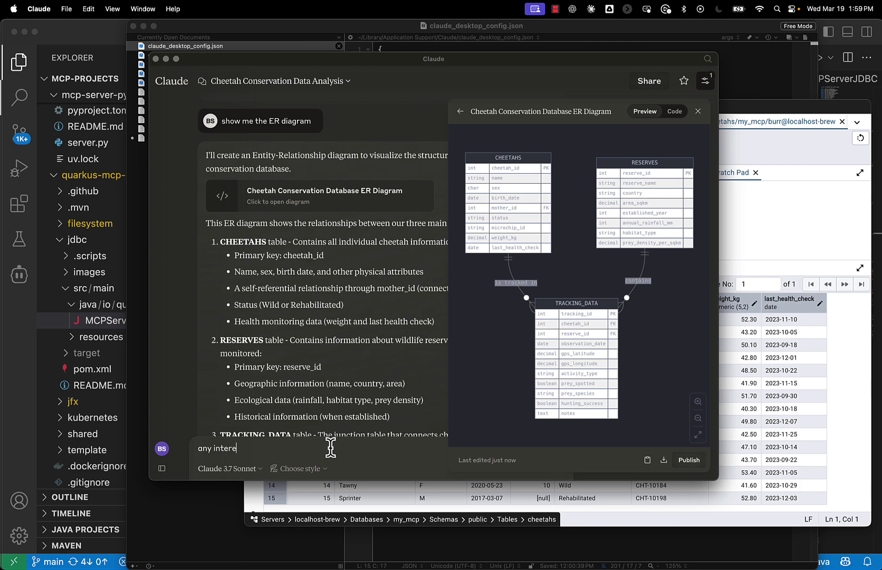
text(ny interesting trends?)
key(Return)
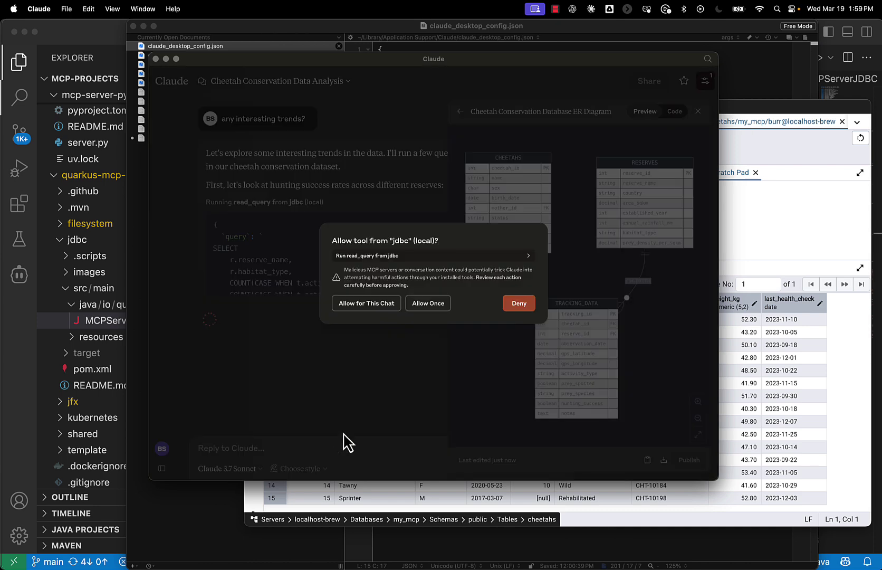
click(376, 306)
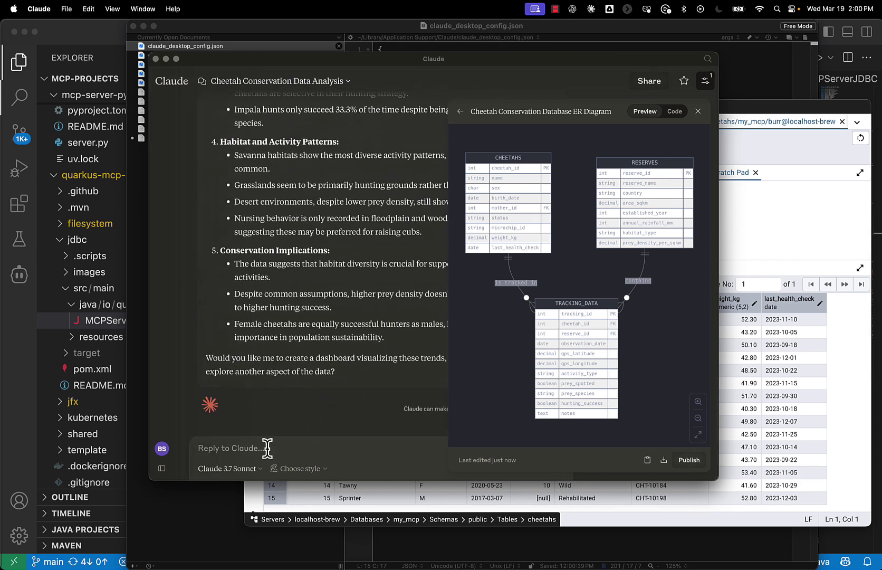
Accept the offered dashboard with "yes please" and look through the charts of the generated dashboard.
text(yes please)
key(Return)
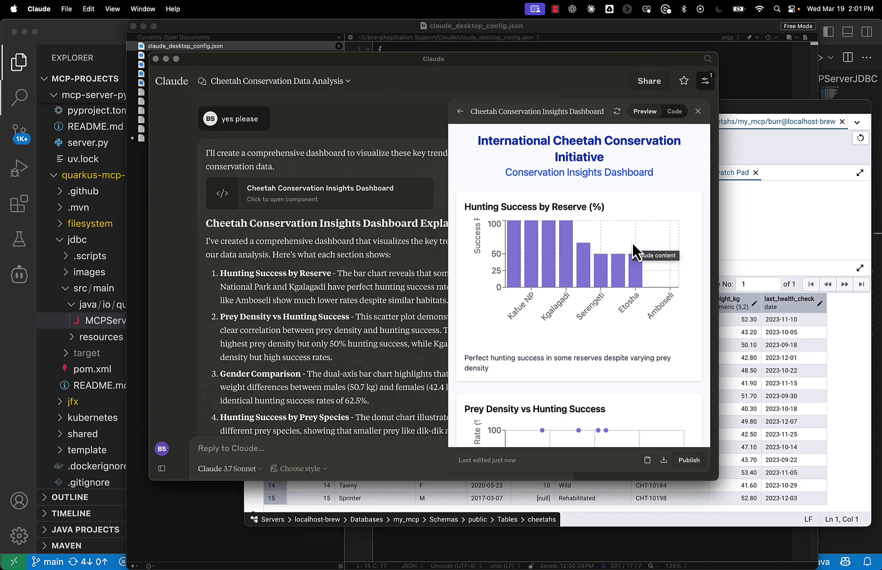
scroll(633, 343, down, 5)
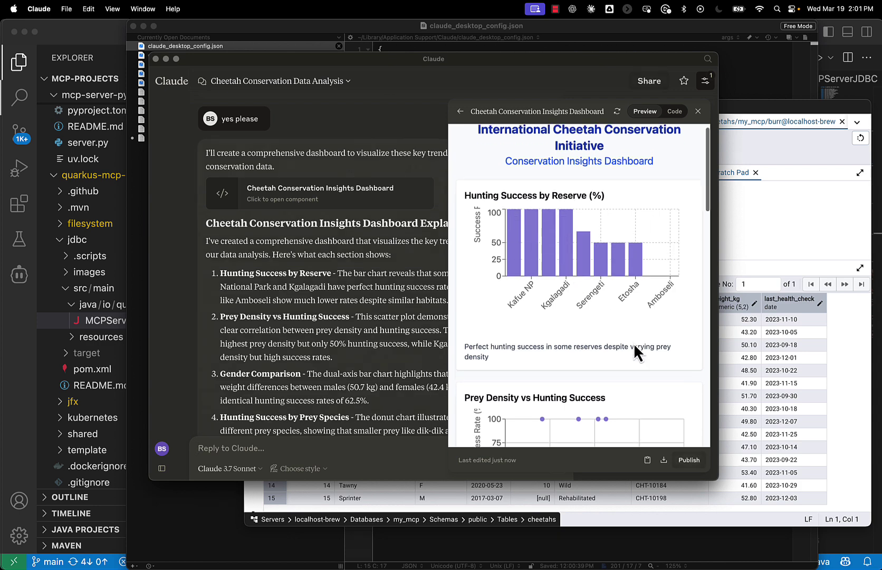
scroll(634, 343, down, 6)
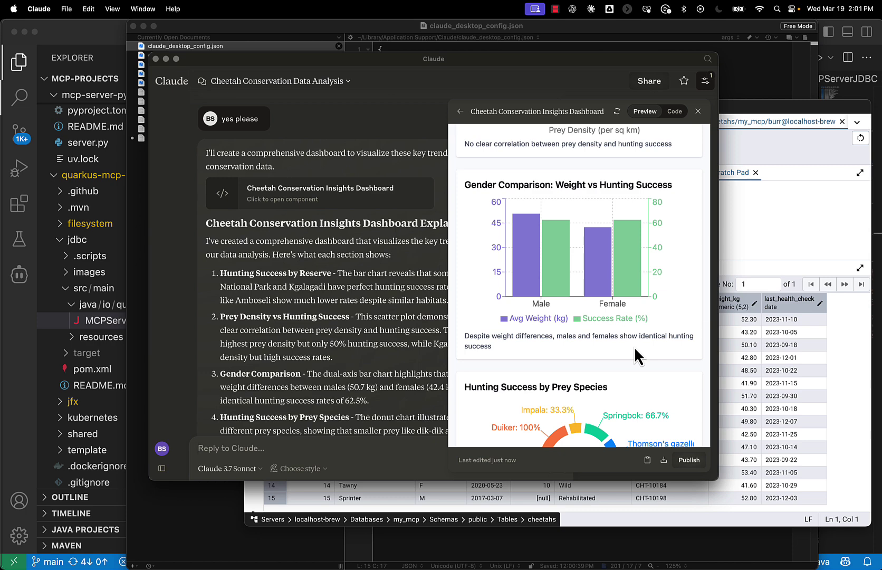